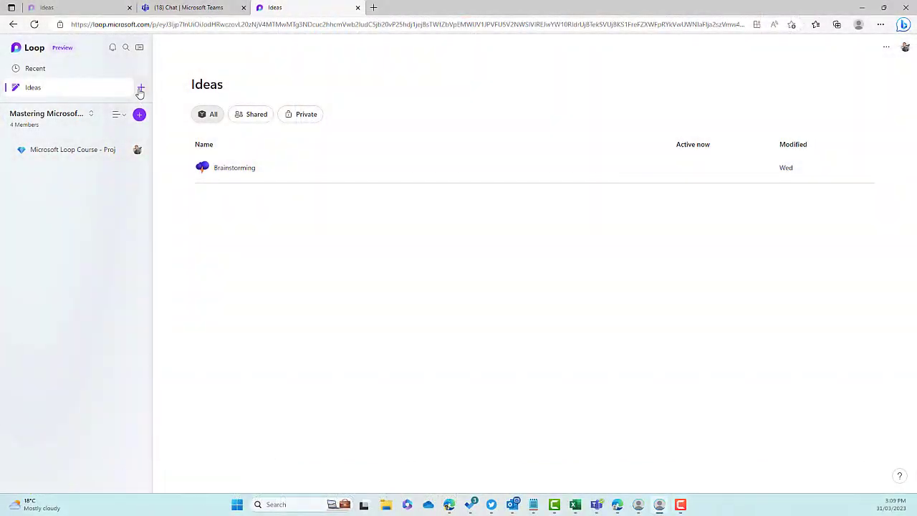
Step: Add a new Ideas page using the Project Brief template, then go back to the Ideas list
click(140, 89)
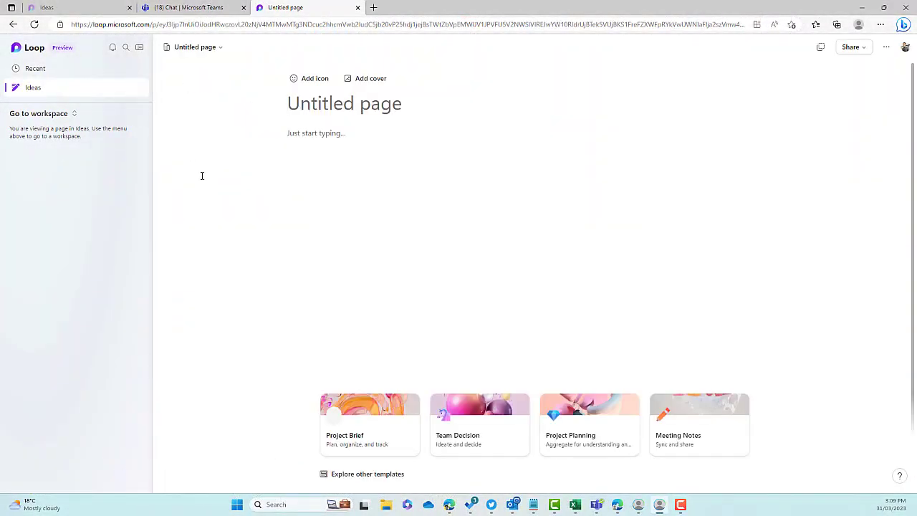
click(340, 437)
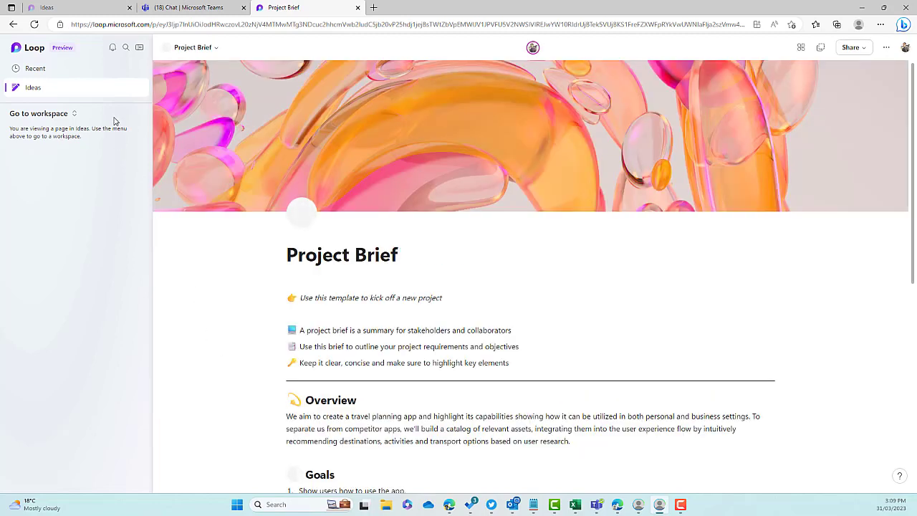
click(46, 88)
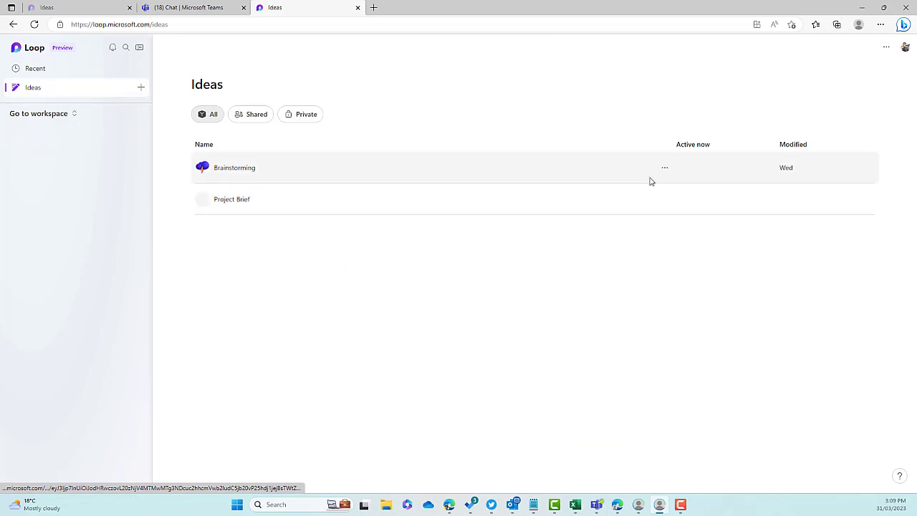
Step: Choose Add to workspace from the Brainstorming page's options menu
click(662, 169)
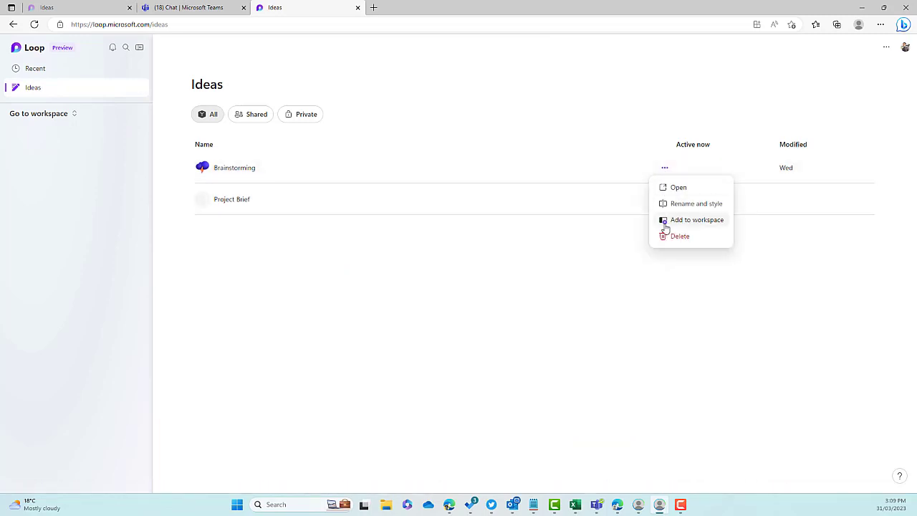
click(688, 220)
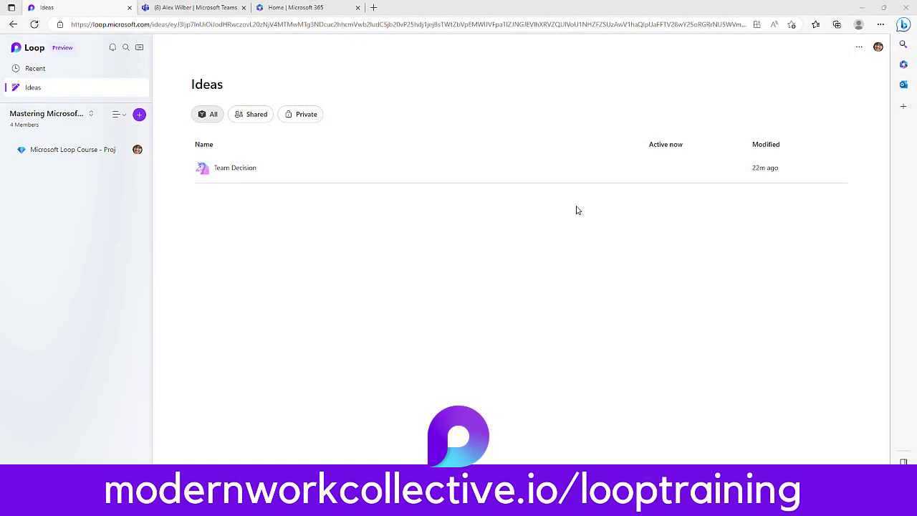
Step: Add the Team Decision page to the Project Alpha workspace from its options menu
mouse_move(636, 178)
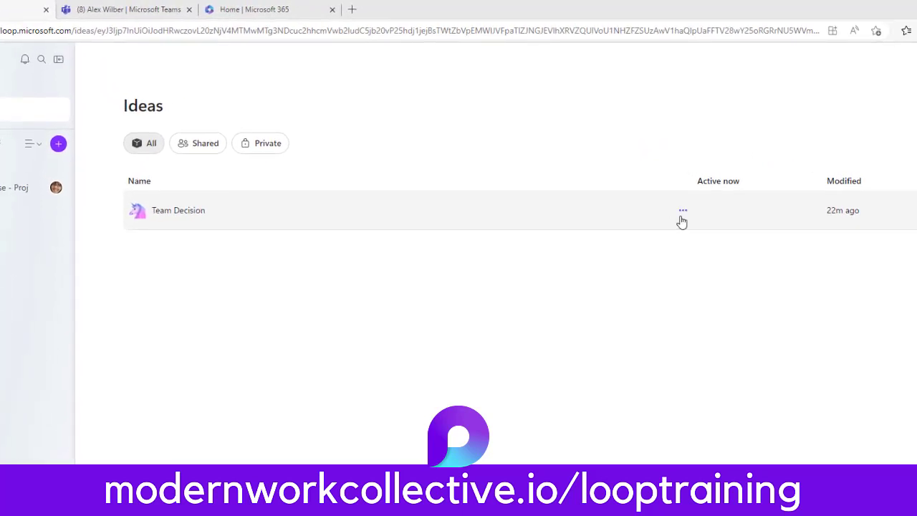
click(682, 215)
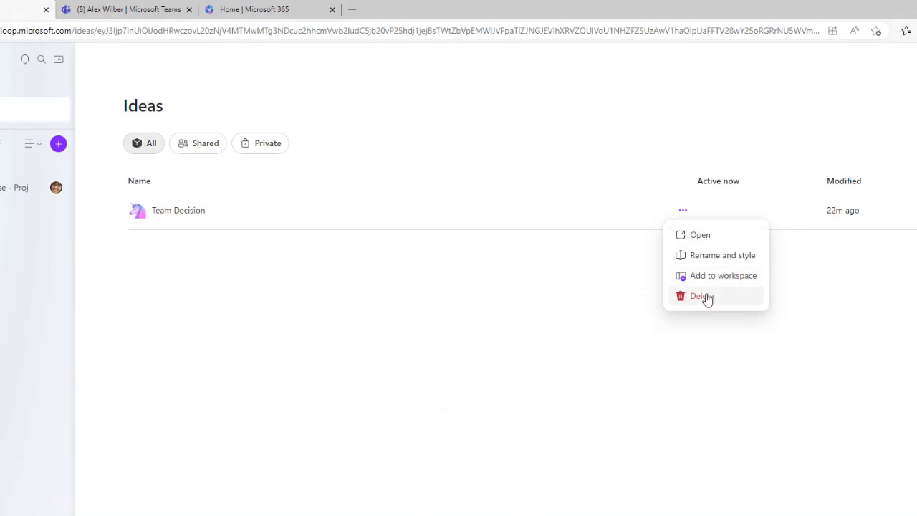
click(704, 276)
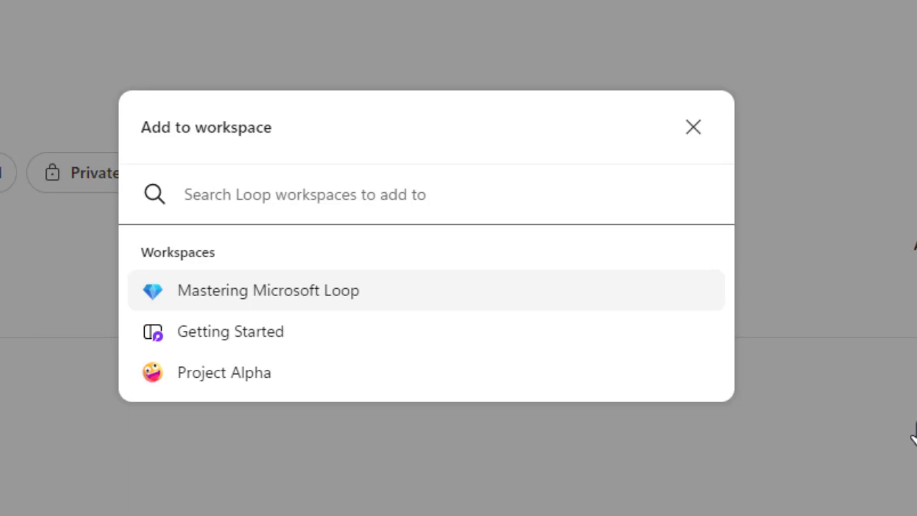
click(247, 374)
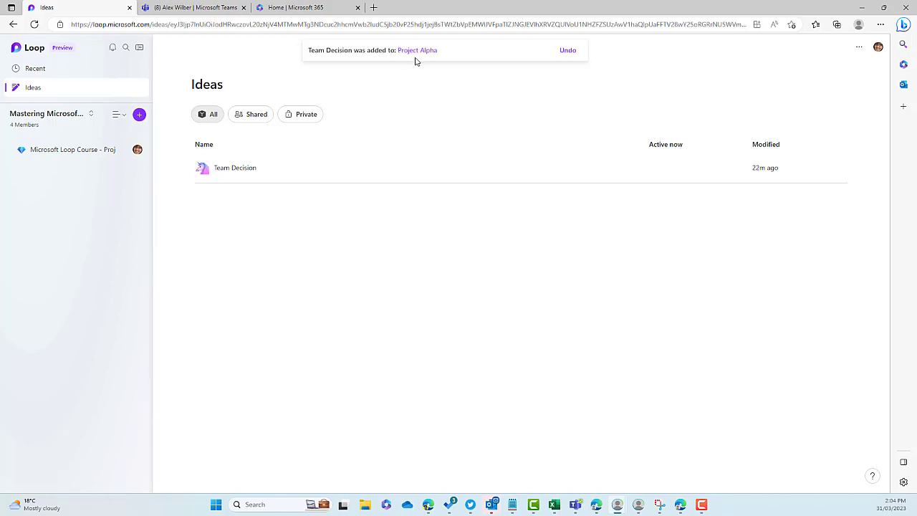
Step: Switch to Project Alpha, dismiss the file-not-available error, open Team Decision, then return to Ideas
click(63, 117)
click(56, 179)
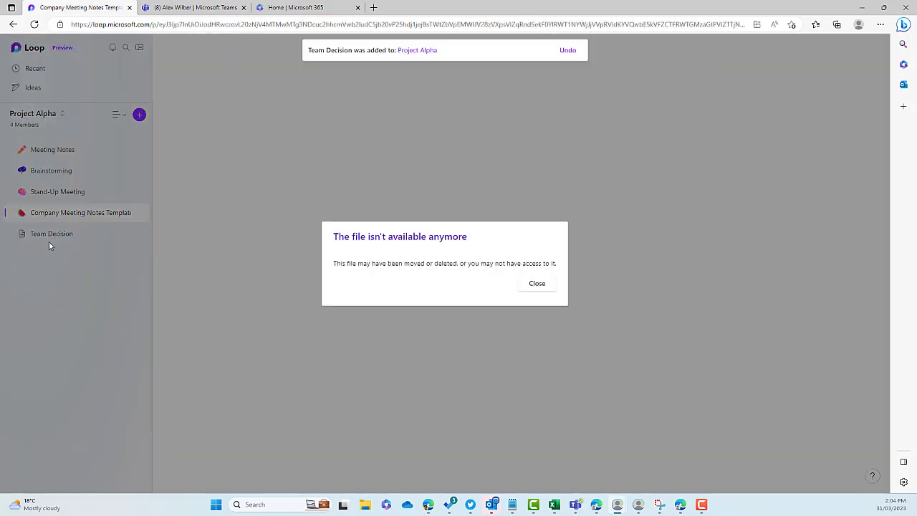
click(540, 284)
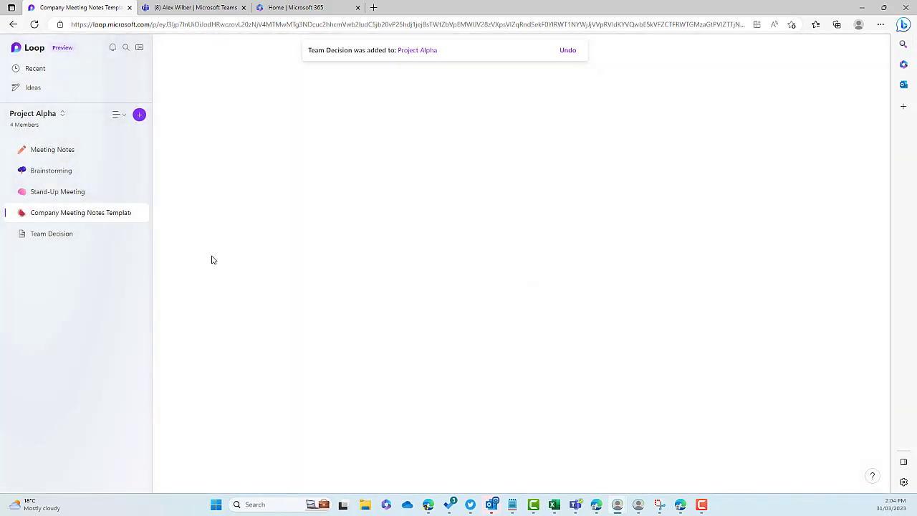
click(57, 236)
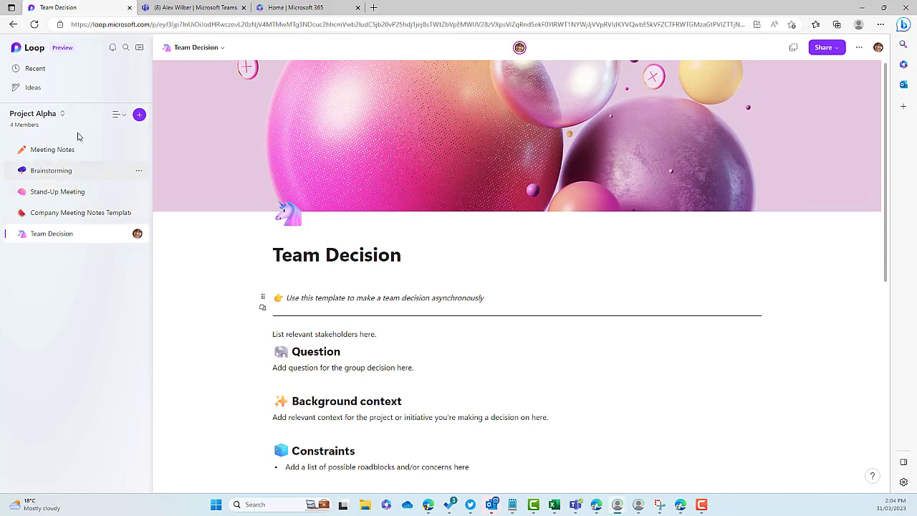
click(43, 89)
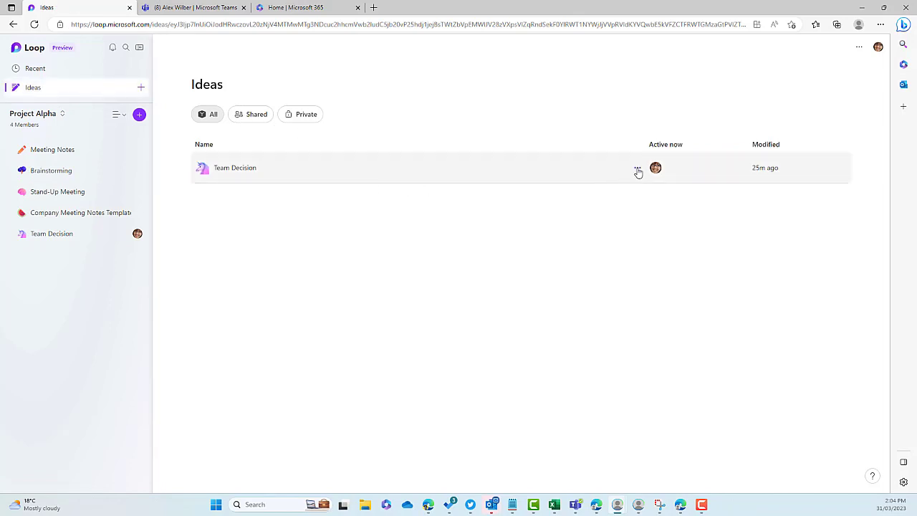
Step: Add Team Decision to the Mastering Microsoft Loop workspace and switch to that workspace
click(637, 170)
click(653, 221)
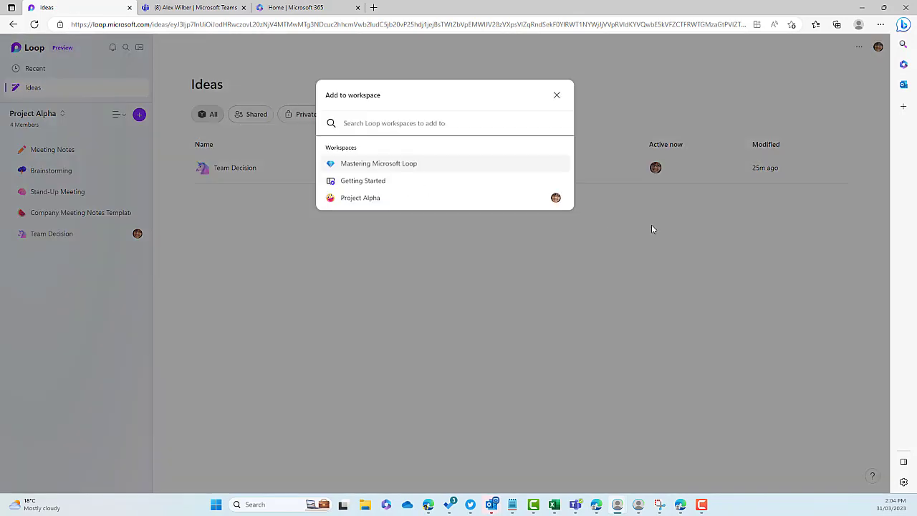
click(379, 166)
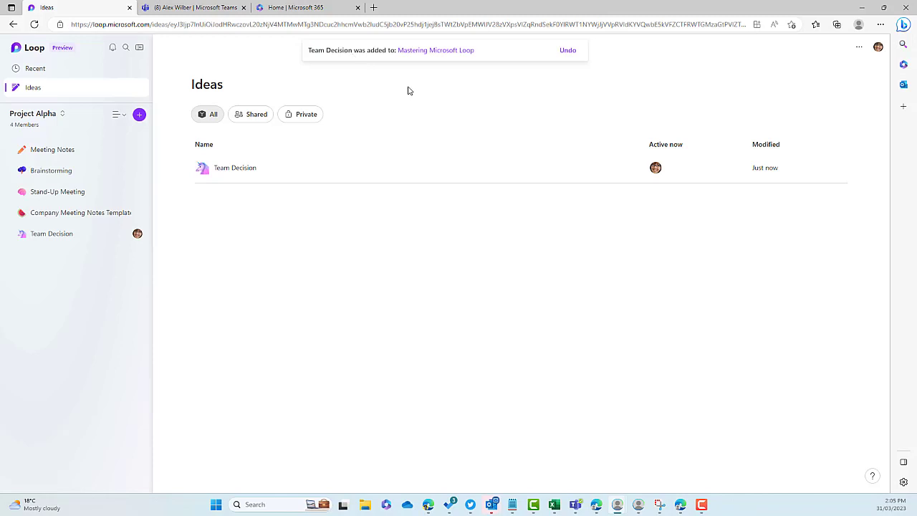
click(54, 115)
click(60, 148)
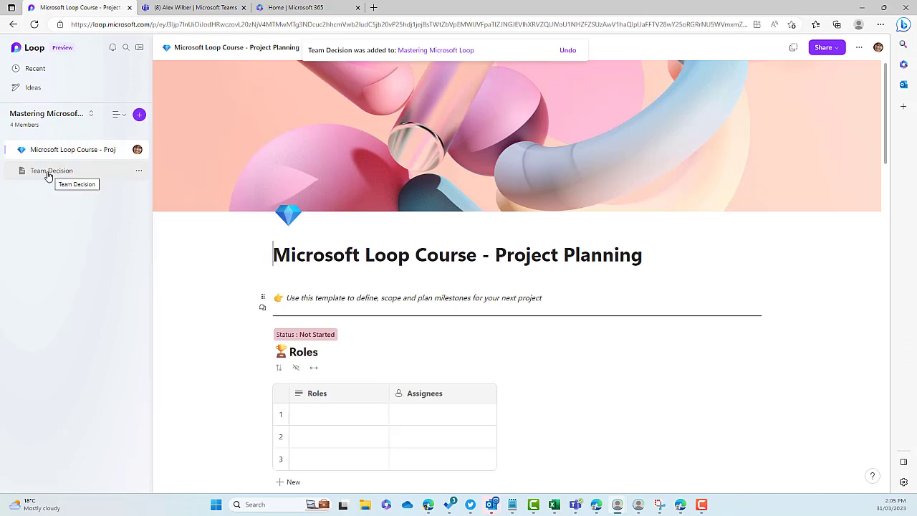
Step: Retitle the Team Decision page to 'Microsoft Loop Course - Team Decisions'
click(50, 174)
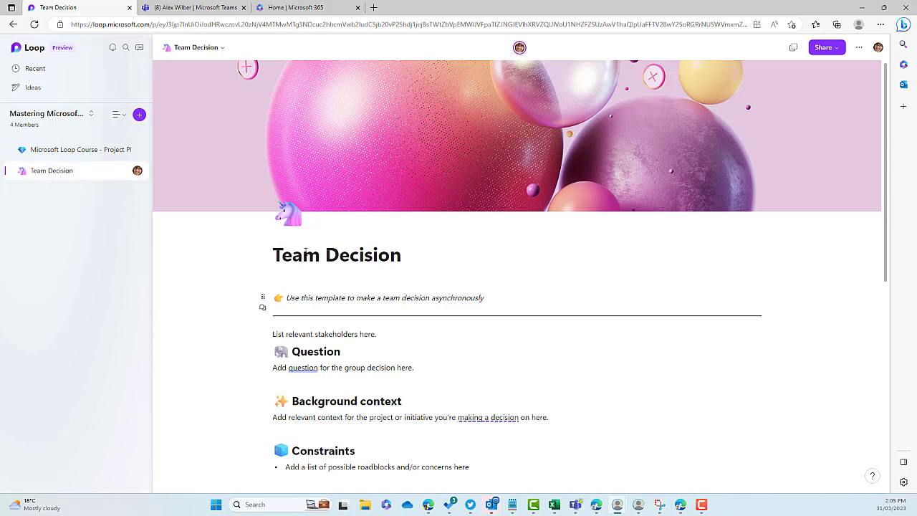
text(Microsoft Lo)
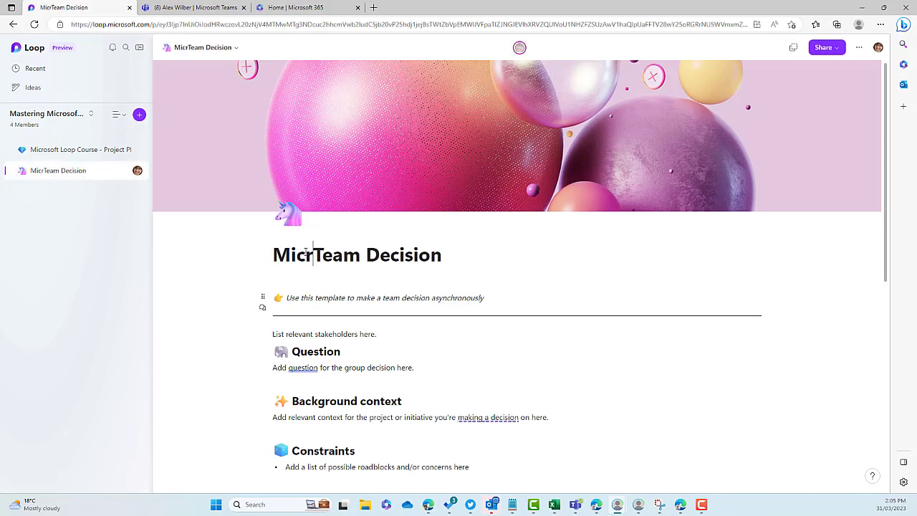
text(op Cour)
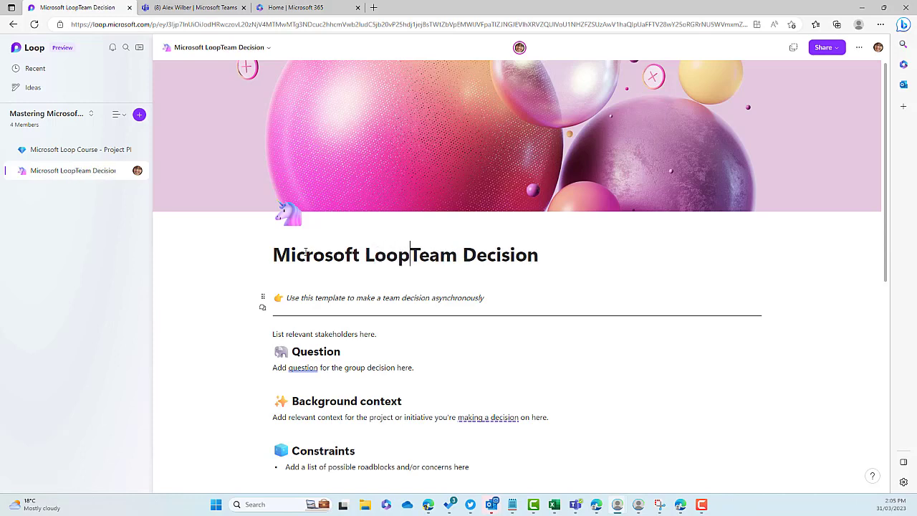
text(se -)
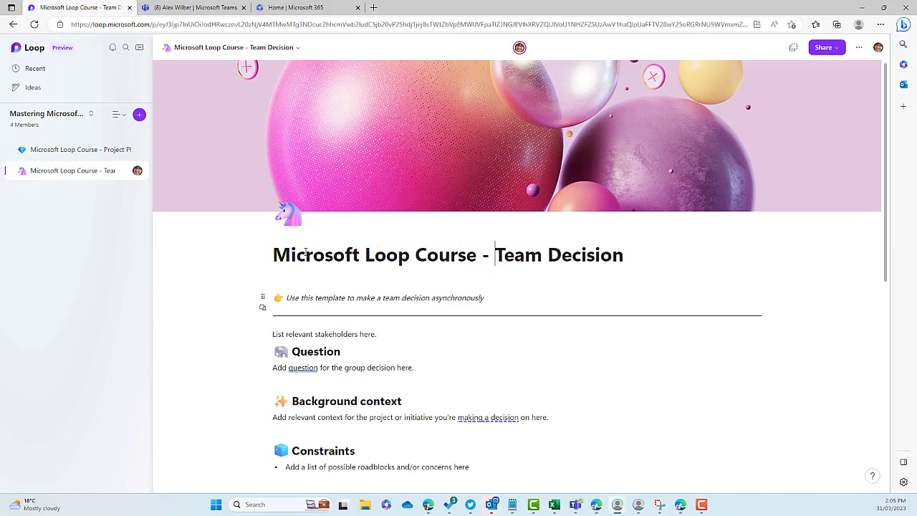
click(626, 256)
text(s)
click(63, 118)
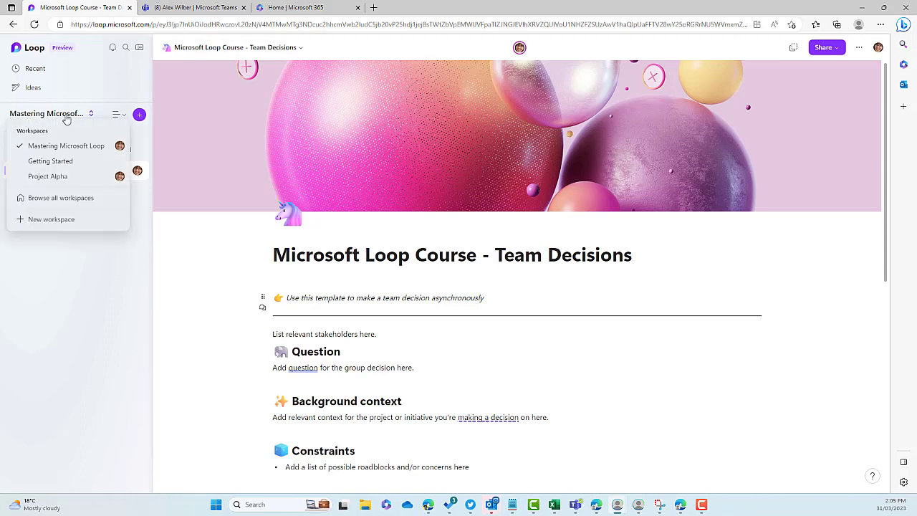
Step: Open the renamed Team Decisions page from the Ideas list and select its title
click(33, 87)
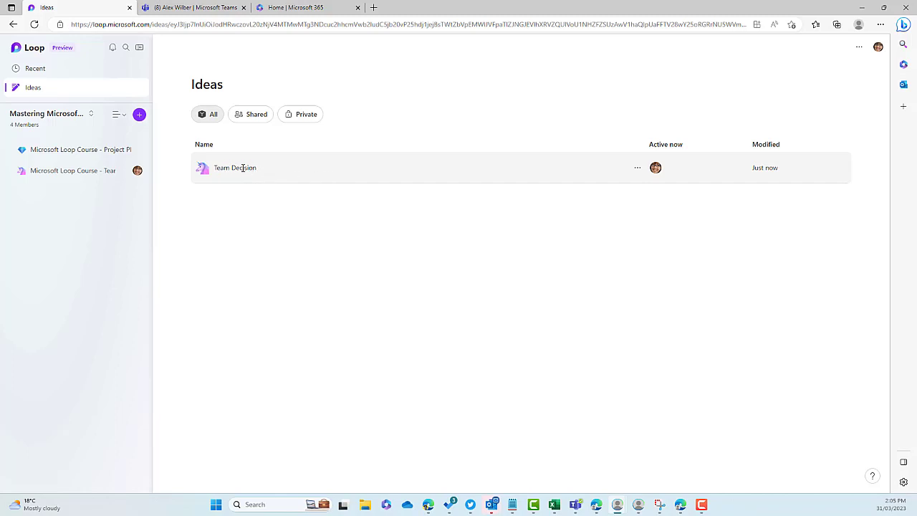
click(242, 168)
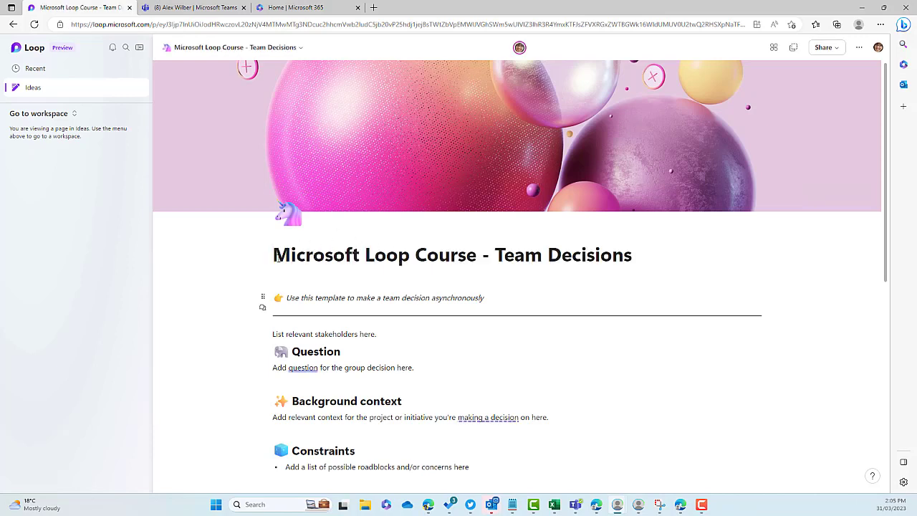
click(275, 257)
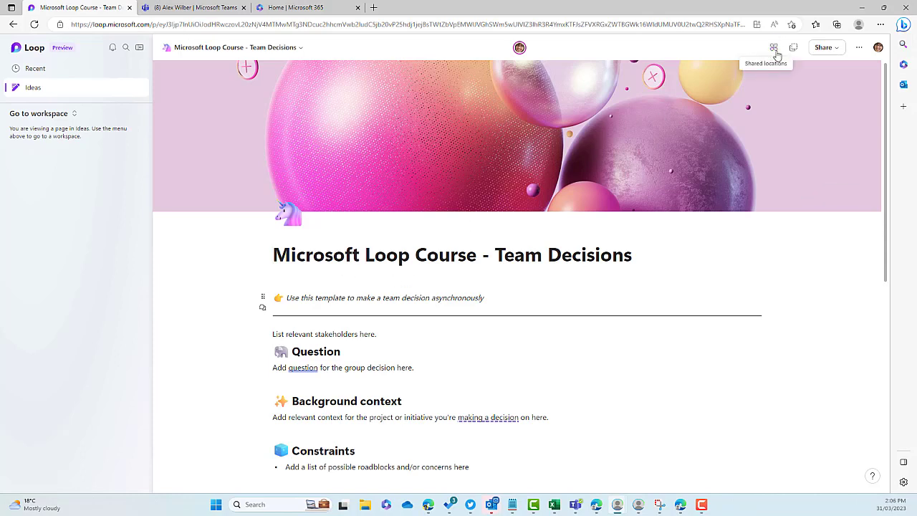
Step: Show the page's shared locations, which list Ideas as its source
click(773, 53)
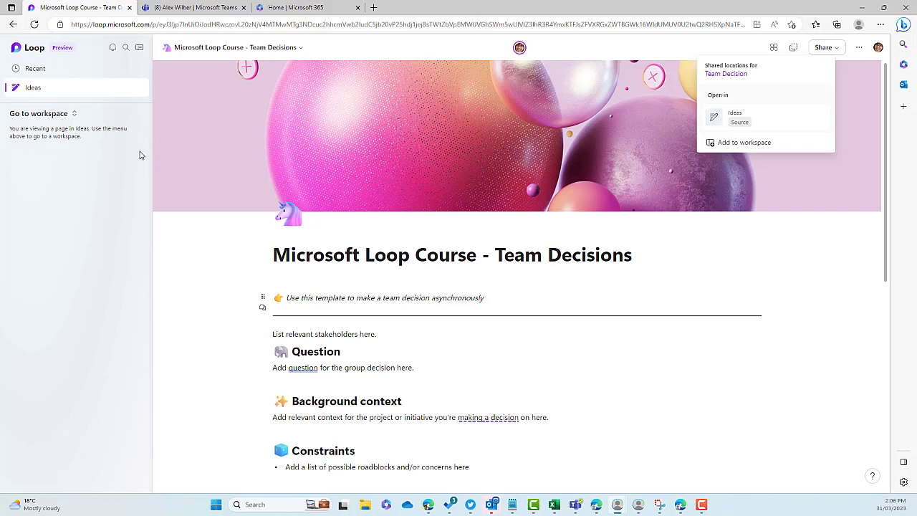
Step: Open the Team Decisions page in a second browser window and move that window aside
click(640, 506)
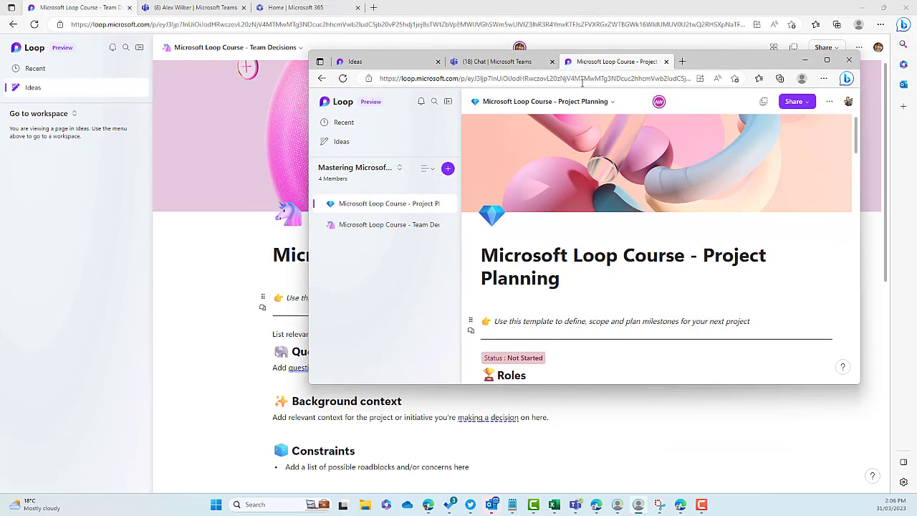
click(376, 227)
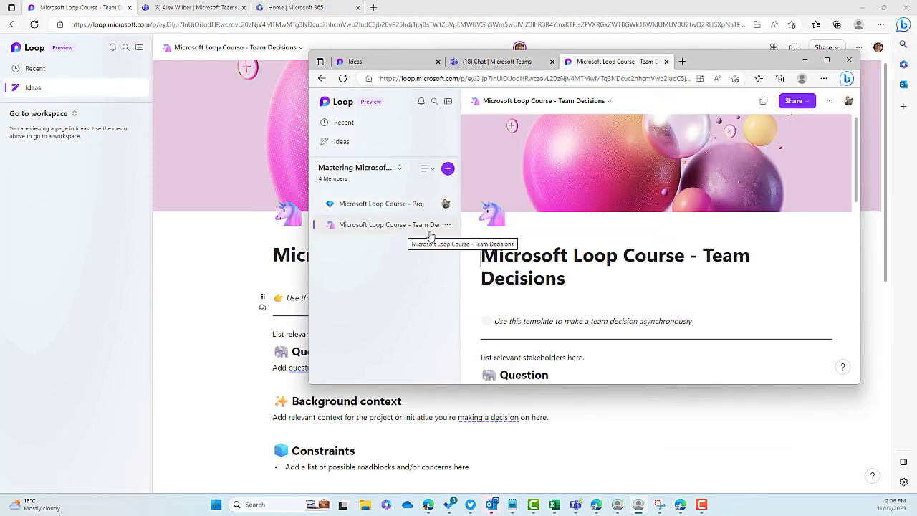
drag(709, 61, 915, 165)
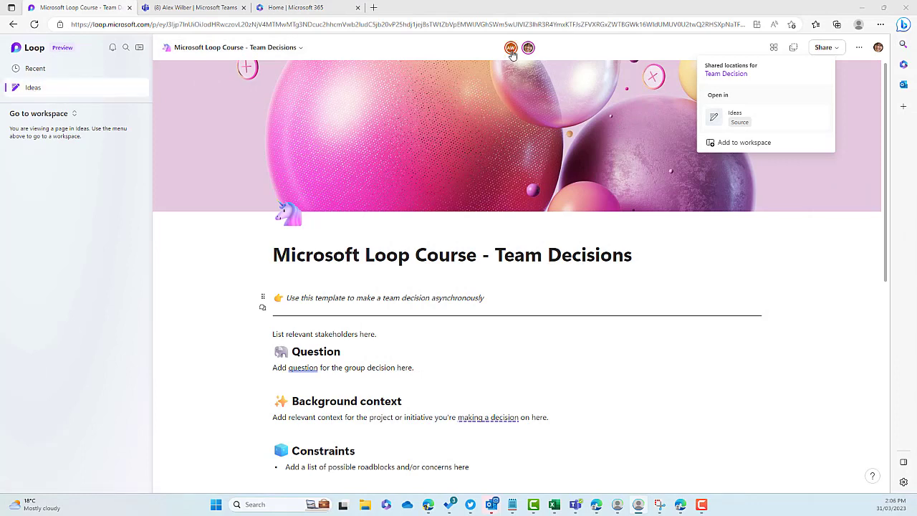
Step: Recheck the page's shared locations, showing Ideas and Project Alpha, then return to Ideas
mouse_move(511, 52)
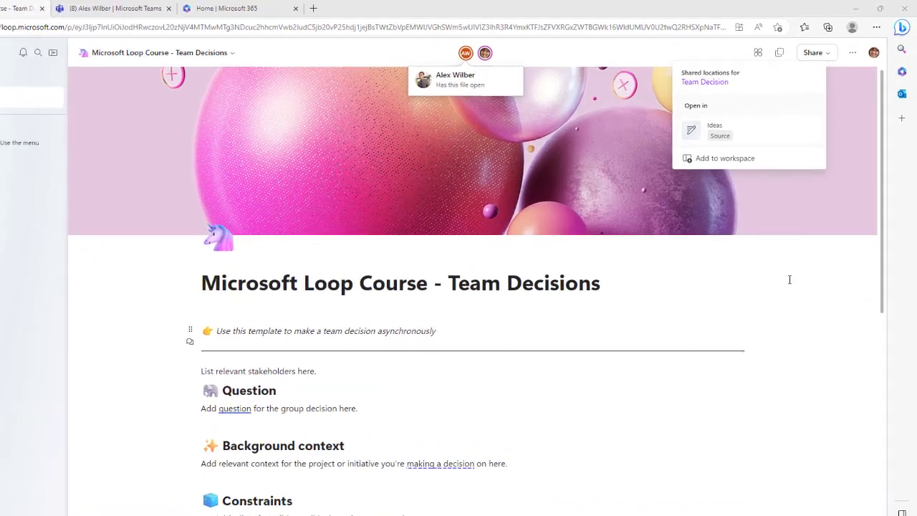
click(773, 47)
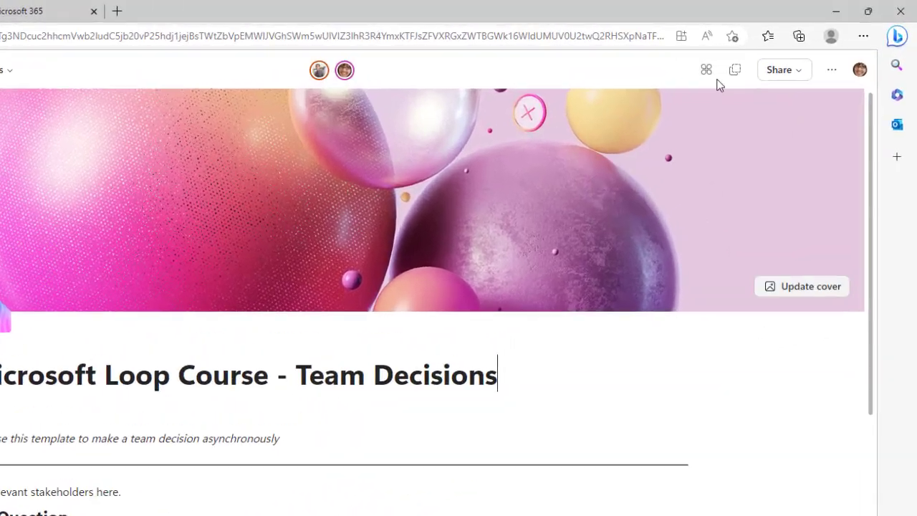
click(703, 73)
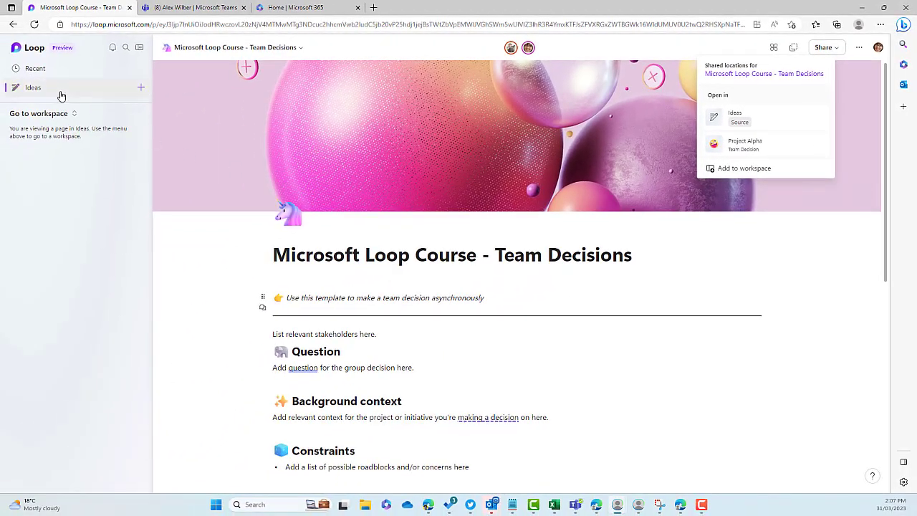
click(60, 92)
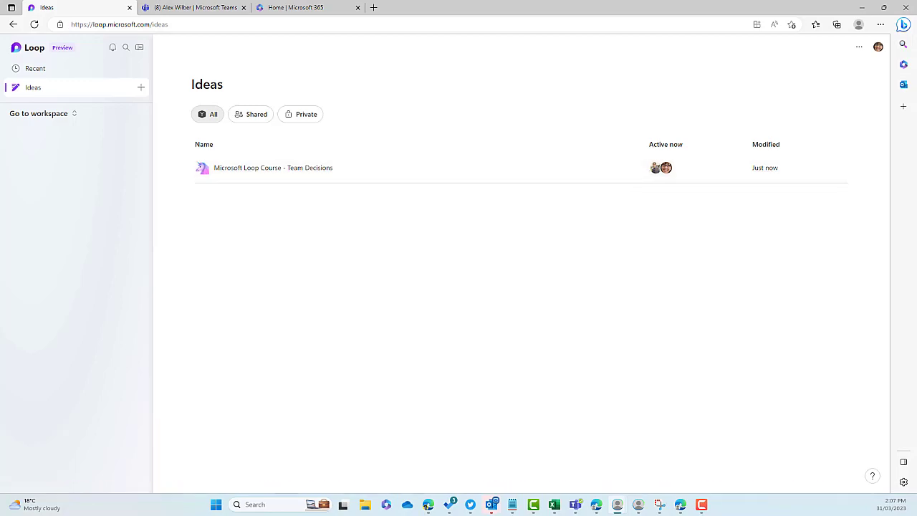
Step: In the maximized second window, delete the Team Decisions page from the Mastering Microsoft Loop workspace
drag(916, 143, 701, 91)
double_click(701, 92)
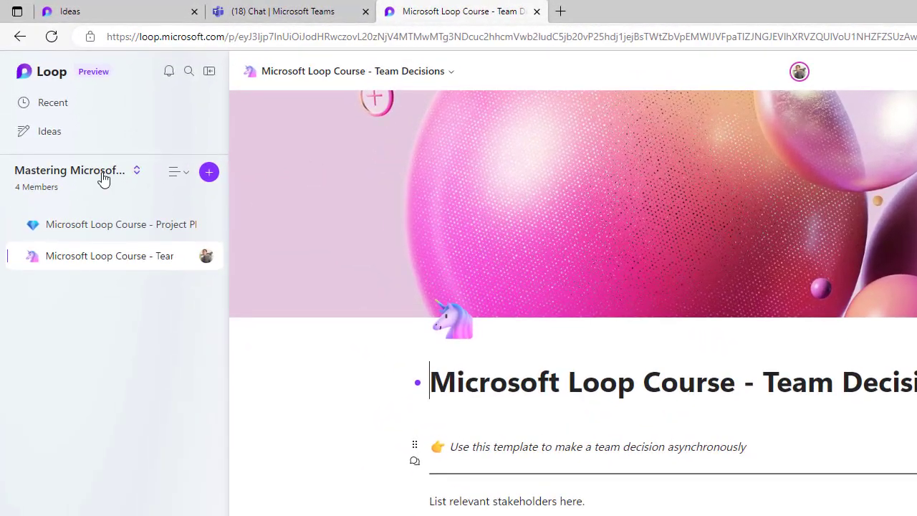
mouse_move(194, 260)
click(184, 257)
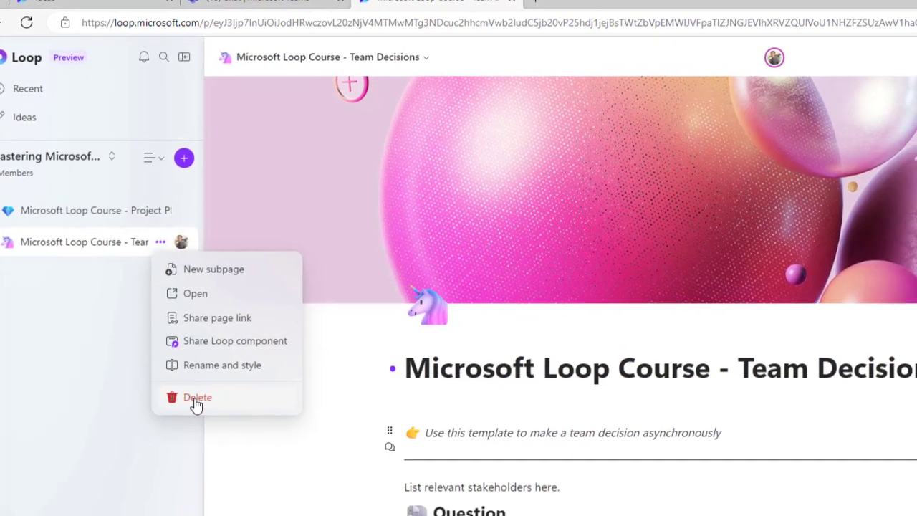
click(216, 411)
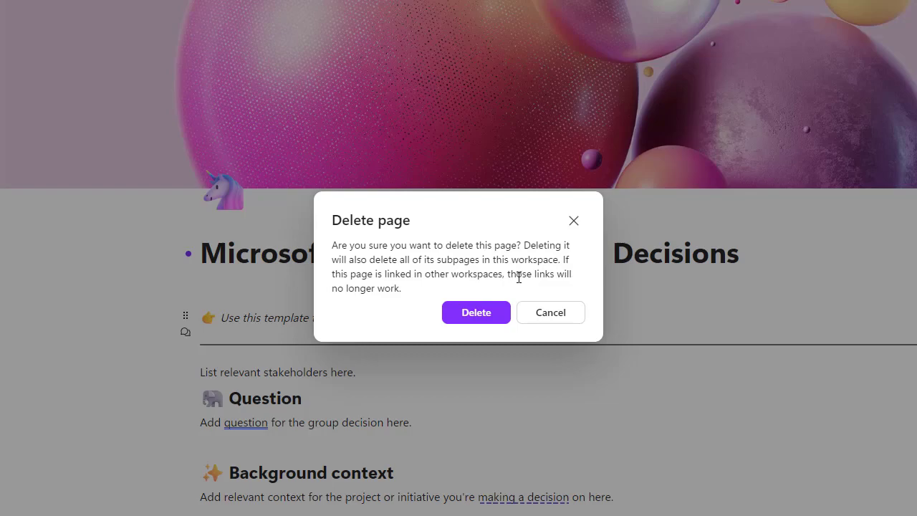
click(476, 315)
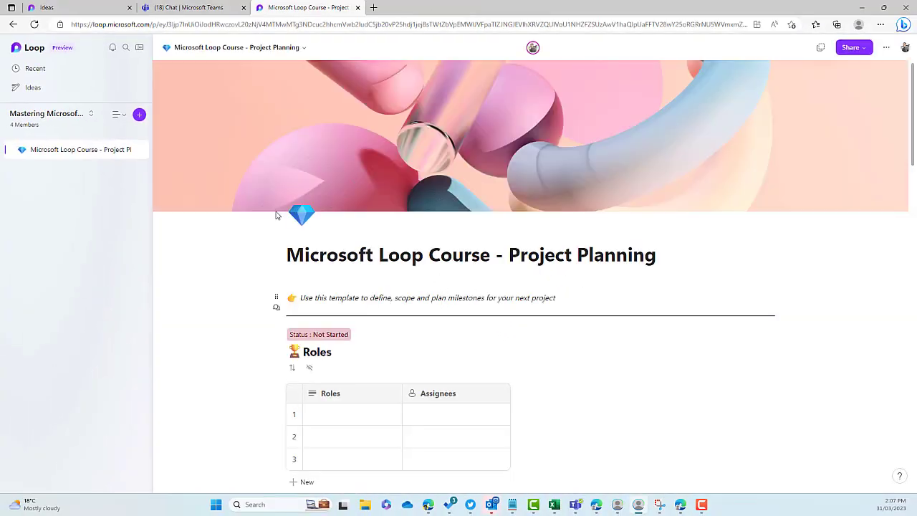
Step: Open the Team Decisions page from Ideas, then switch to the Project Alpha workspace
drag(477, 12, 783, 103)
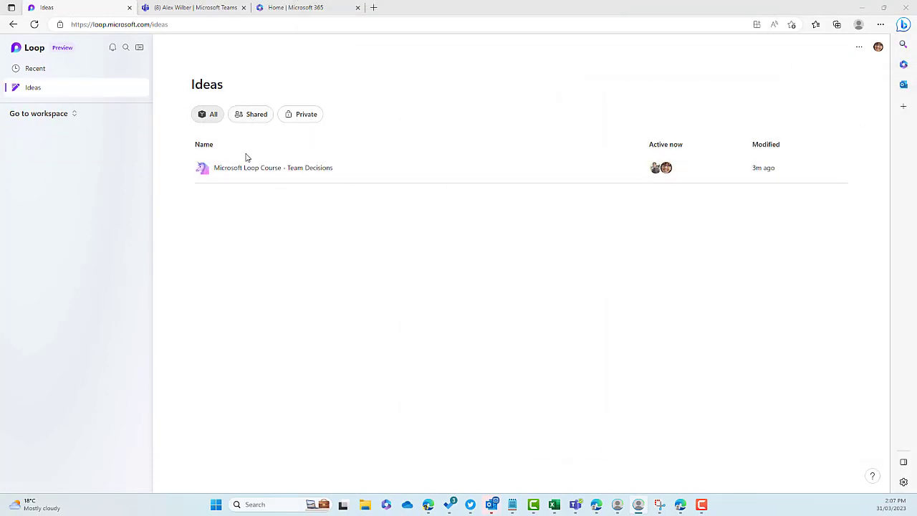
click(311, 170)
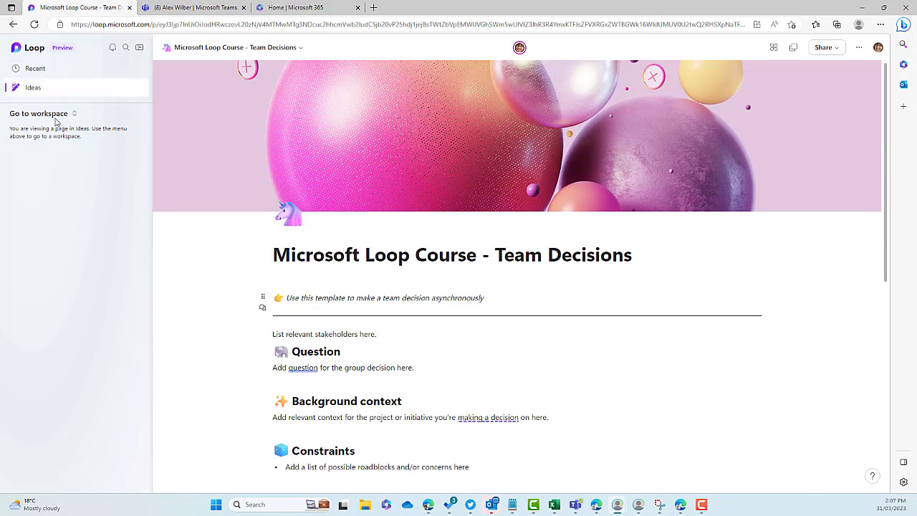
click(51, 114)
click(47, 176)
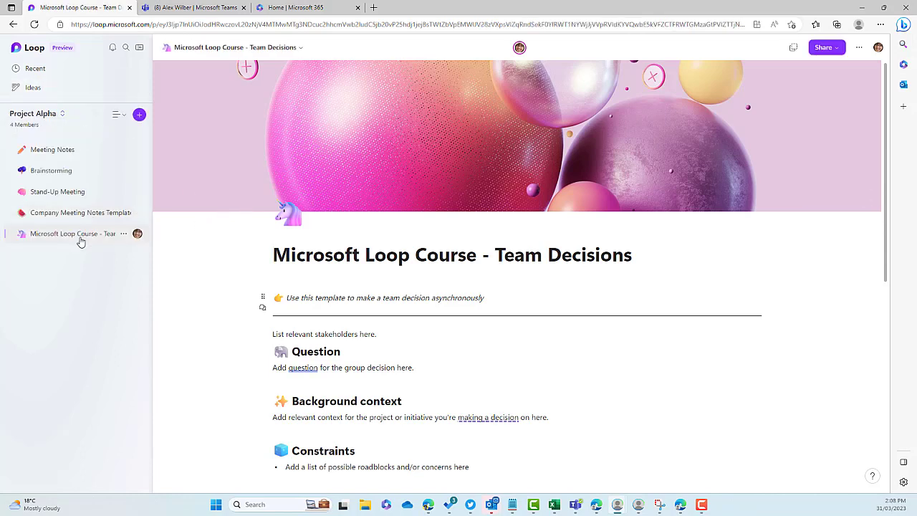
Step: Browse Project Alpha's Stand-Up Meeting, Brainstorming and Team Decisions pages
click(61, 191)
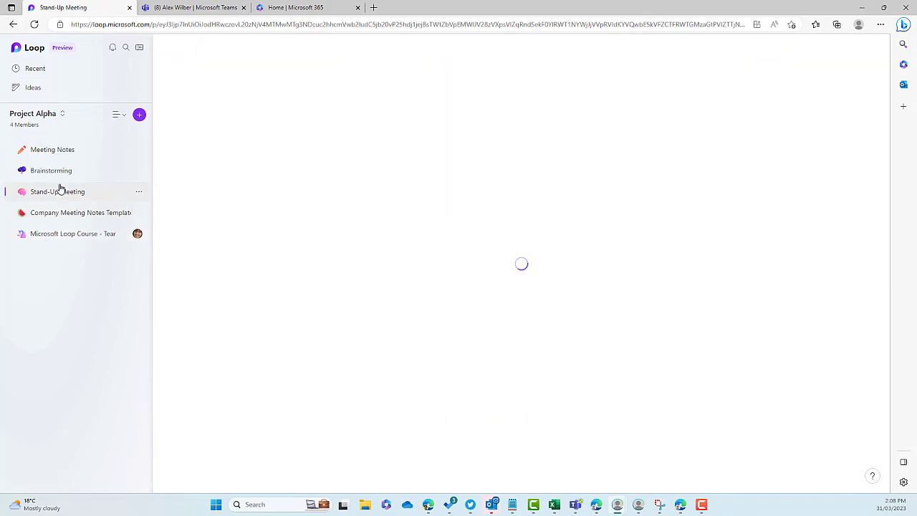
click(60, 178)
click(74, 237)
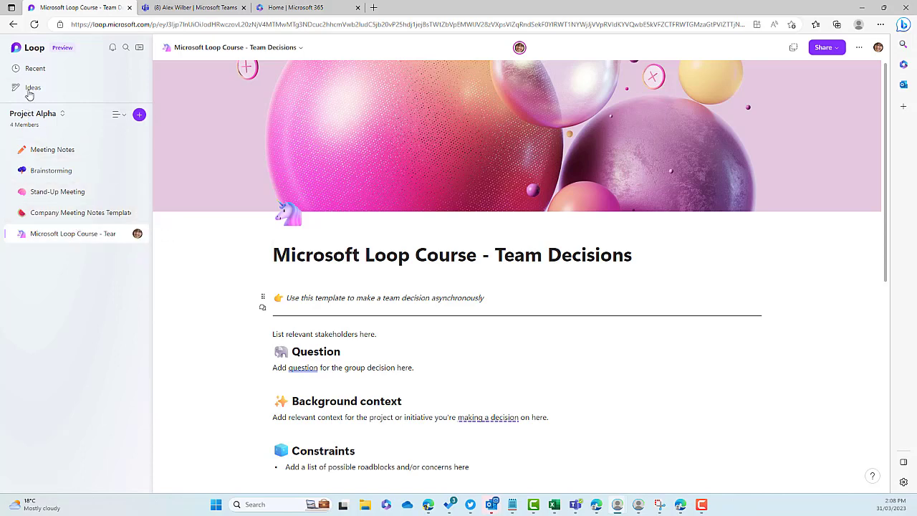
Step: Return to Ideas, reopen Team Decisions, and go back to the Ideas list
click(30, 87)
click(55, 234)
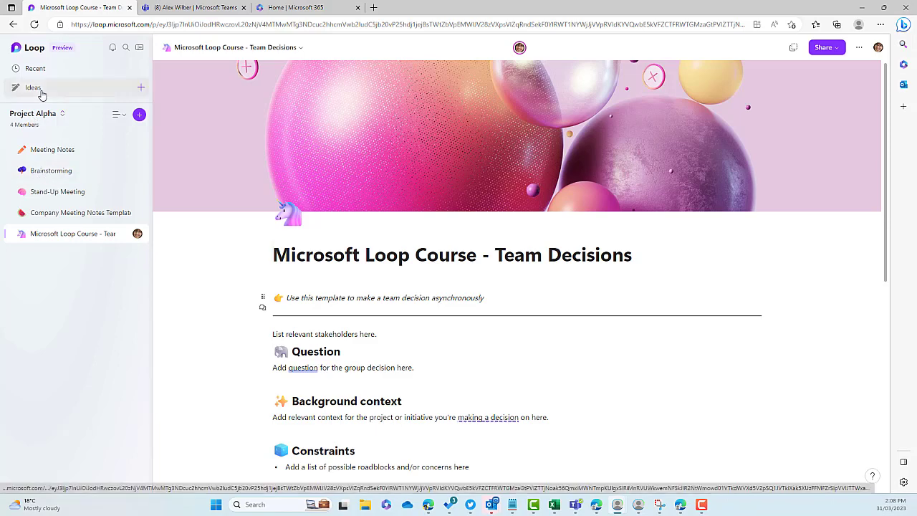
click(40, 89)
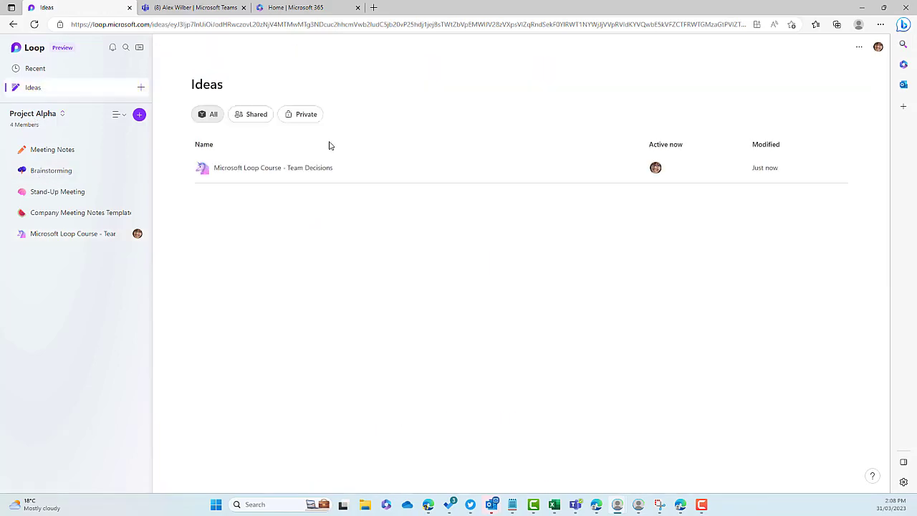
Step: Delete 'Microsoft Loop Course - Team Decisions' from Ideas via its row options and confirm
click(379, 168)
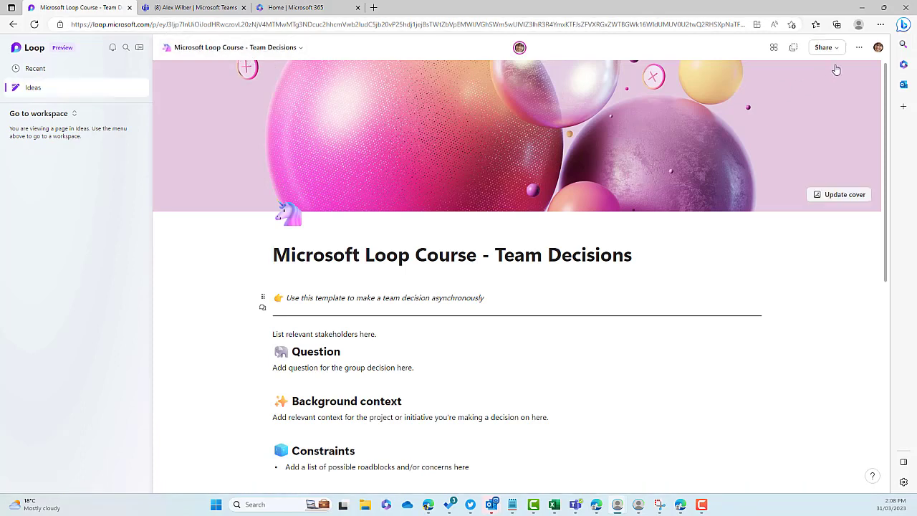
click(861, 48)
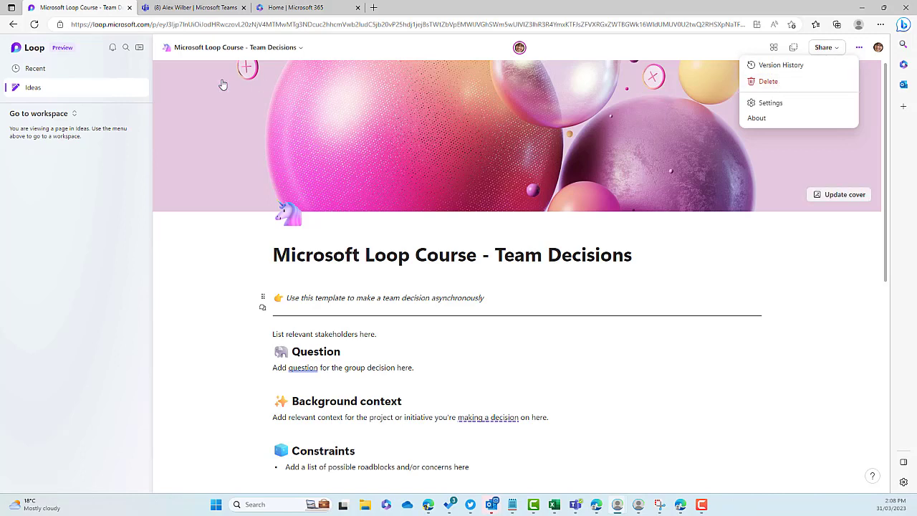
click(40, 92)
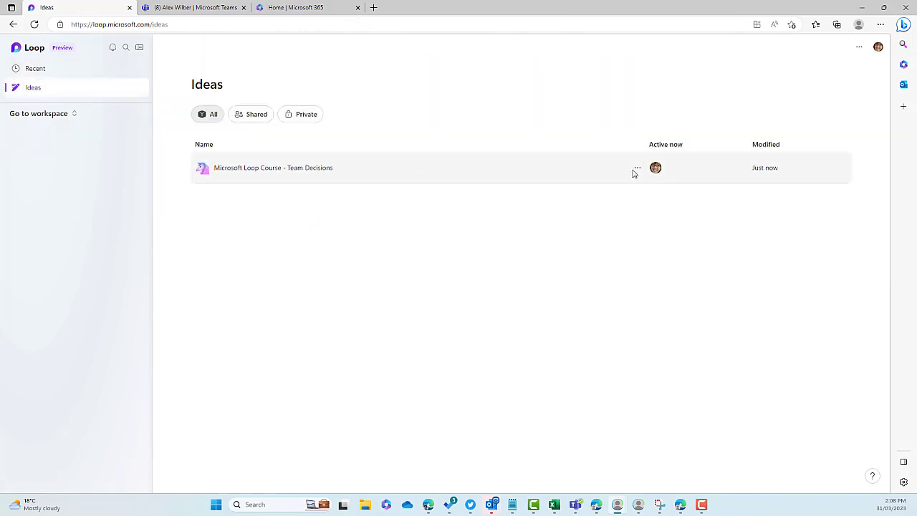
click(637, 169)
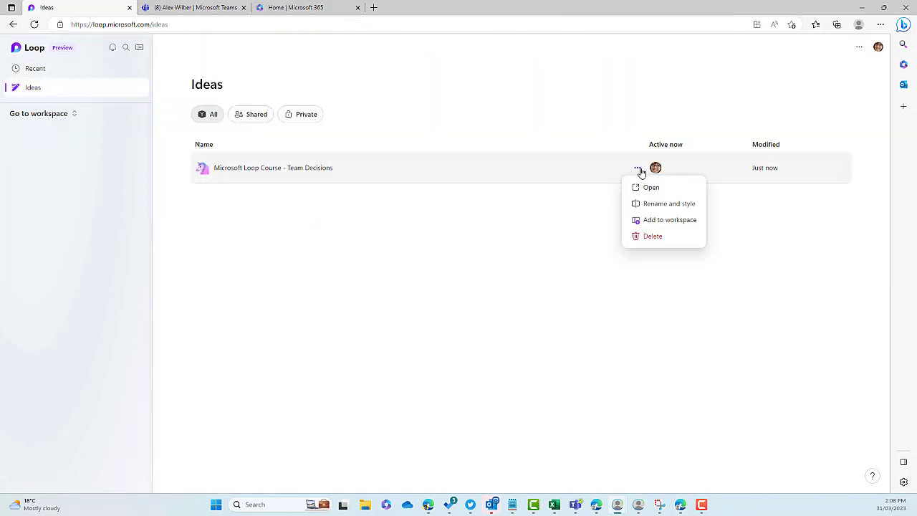
click(653, 237)
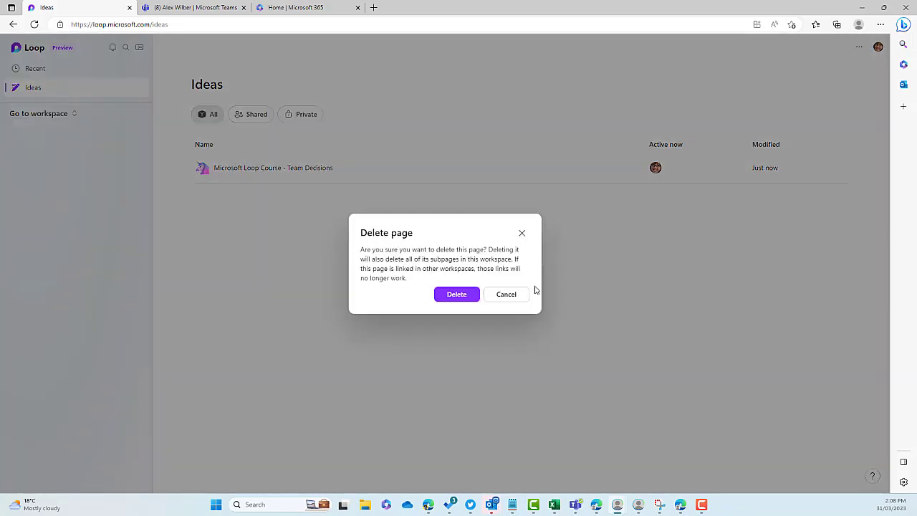
click(461, 298)
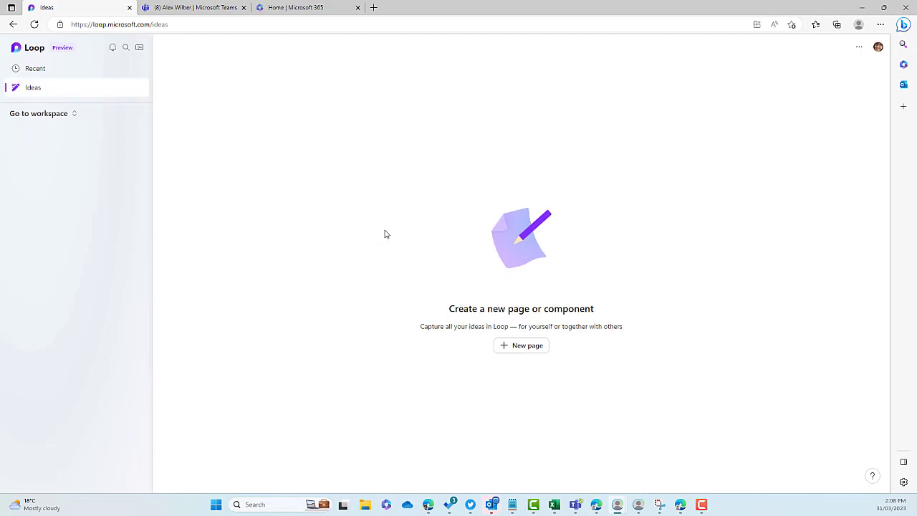
Step: Open Project Alpha's Team Decisions link and dismiss its file-unavailable message
click(48, 114)
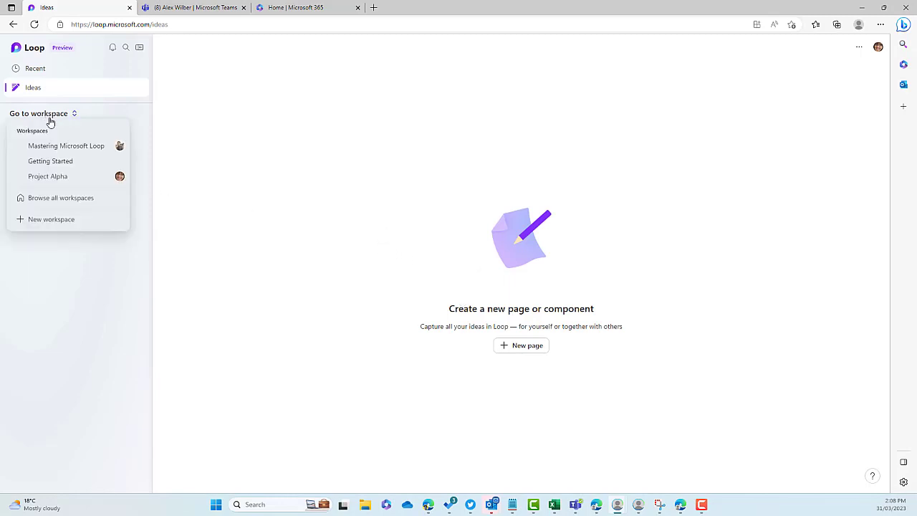
click(62, 177)
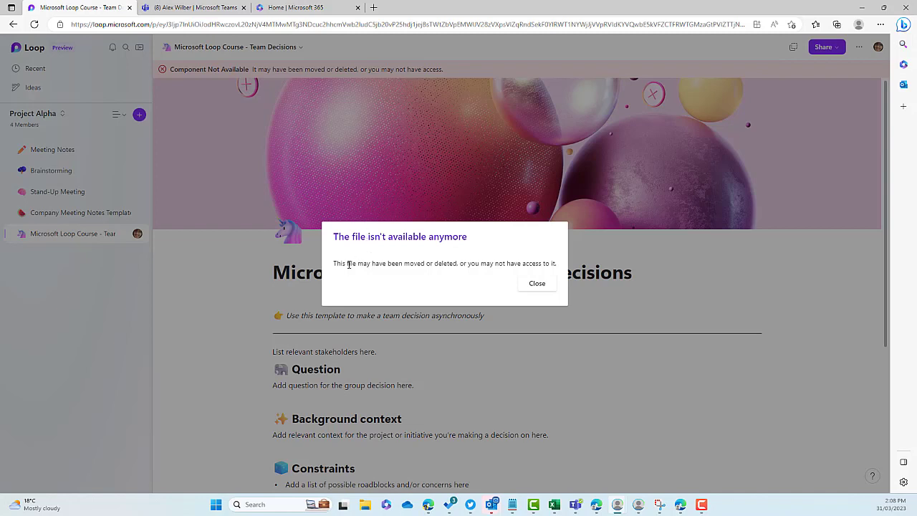
drag(340, 265, 523, 260)
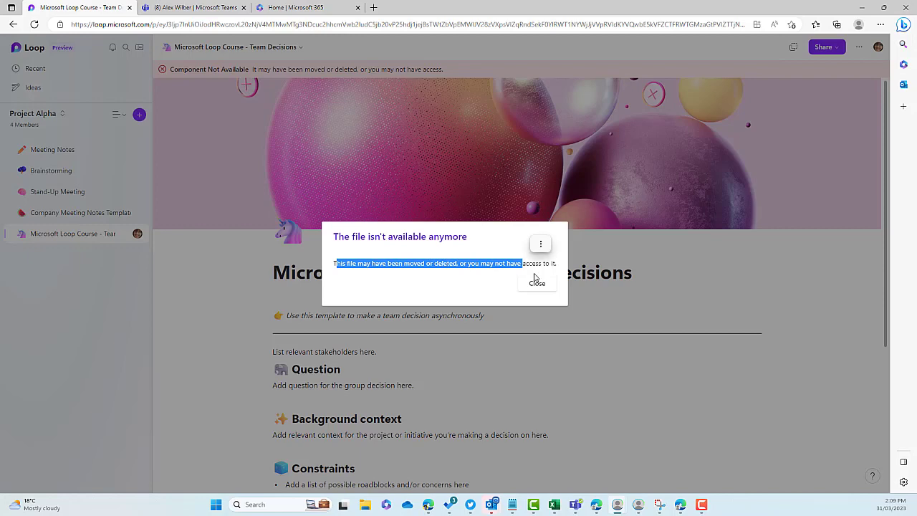
click(537, 286)
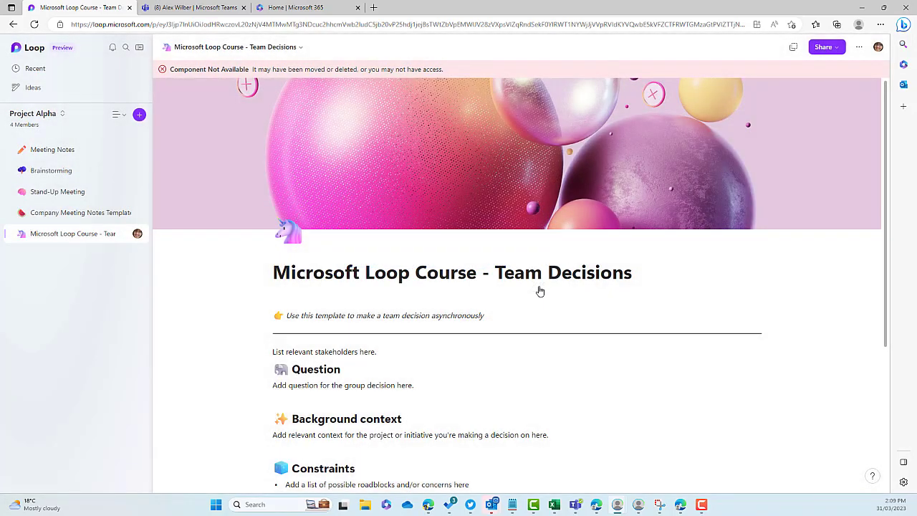